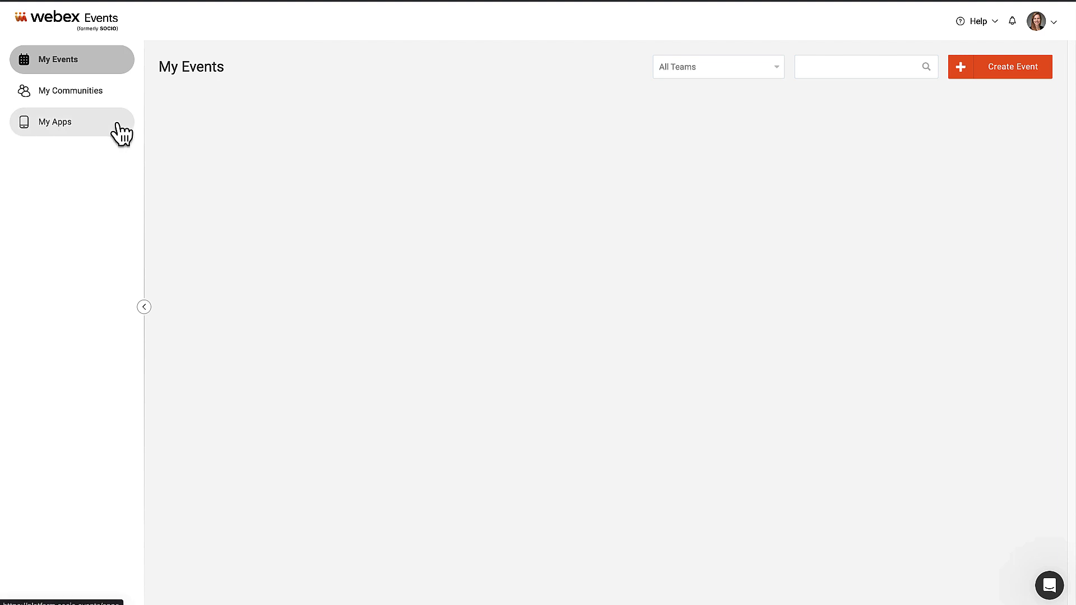
Open the list of branded apps and start creating a new app.
left_click(118, 126)
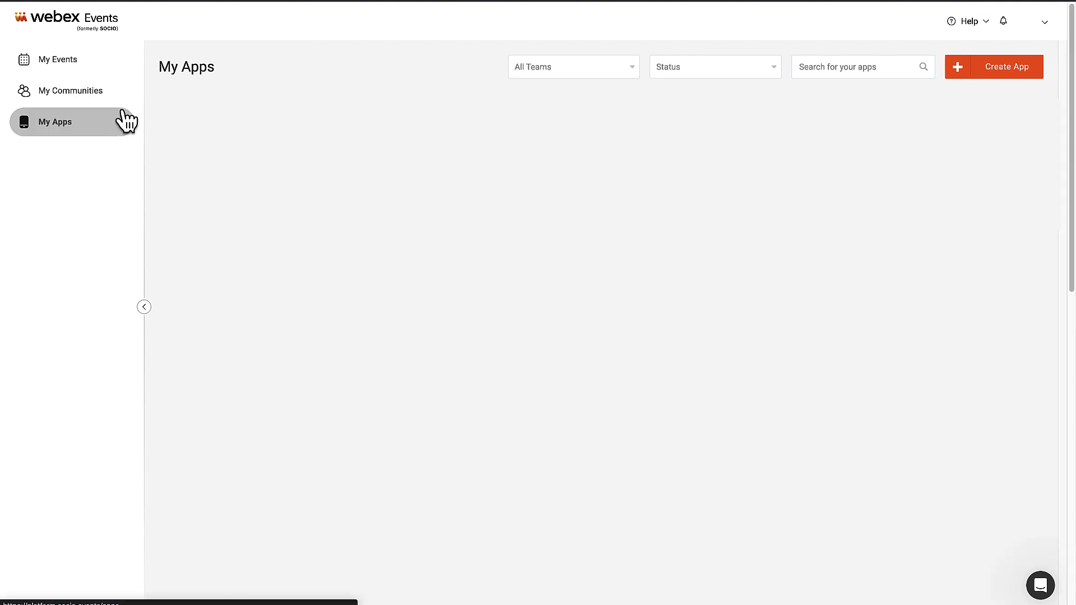
left_click(1003, 71)
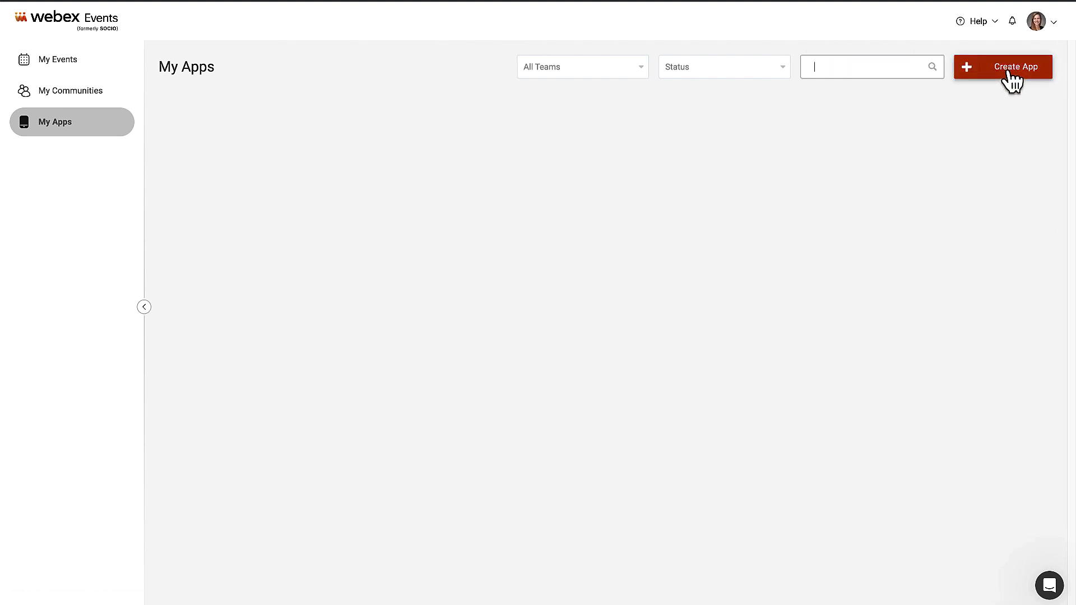
left_click(1012, 80)
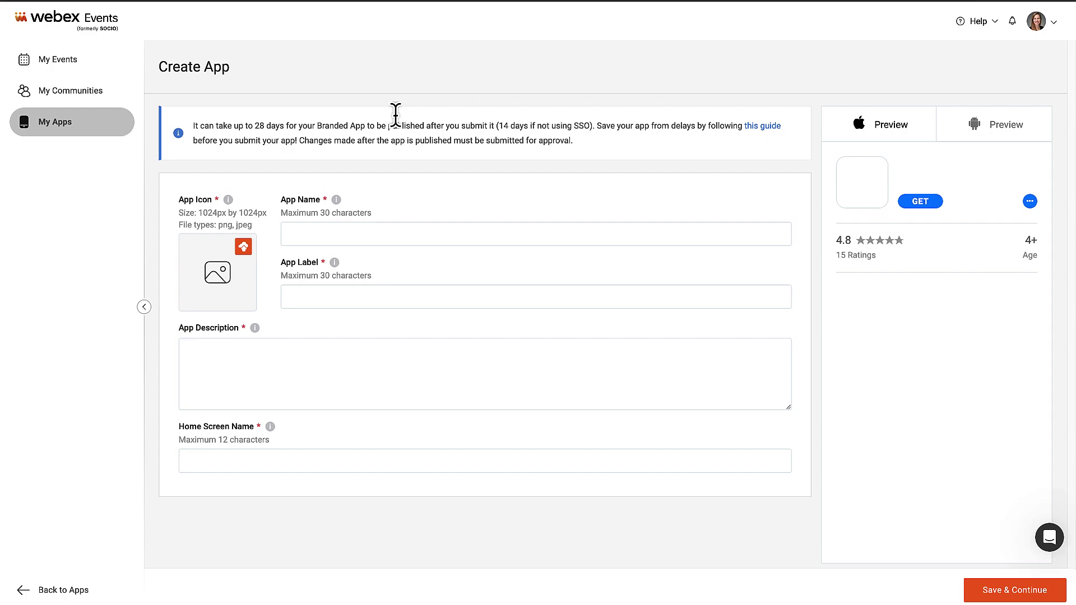
Upload the round green R logo as the app icon, keeping the default crop.
left_click(244, 249)
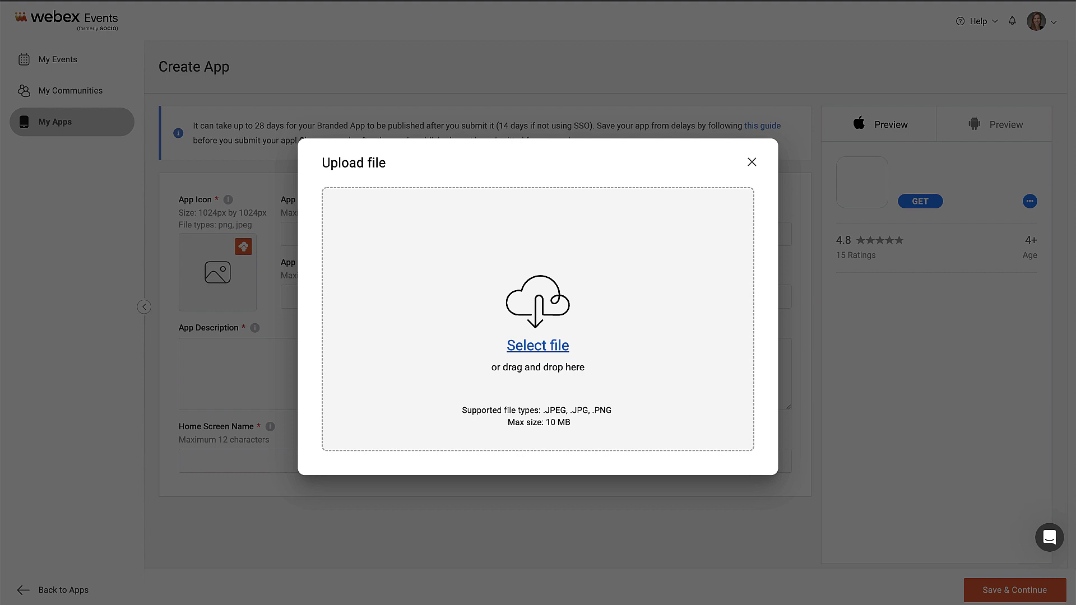
left_click_drag(1065, 269, 638, 305)
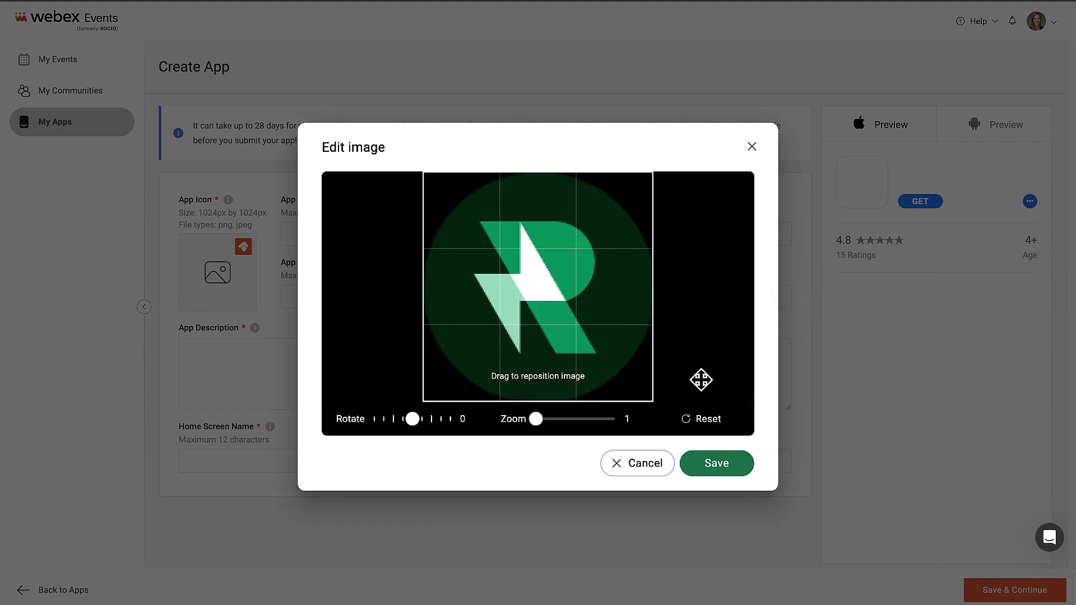
left_click(711, 464)
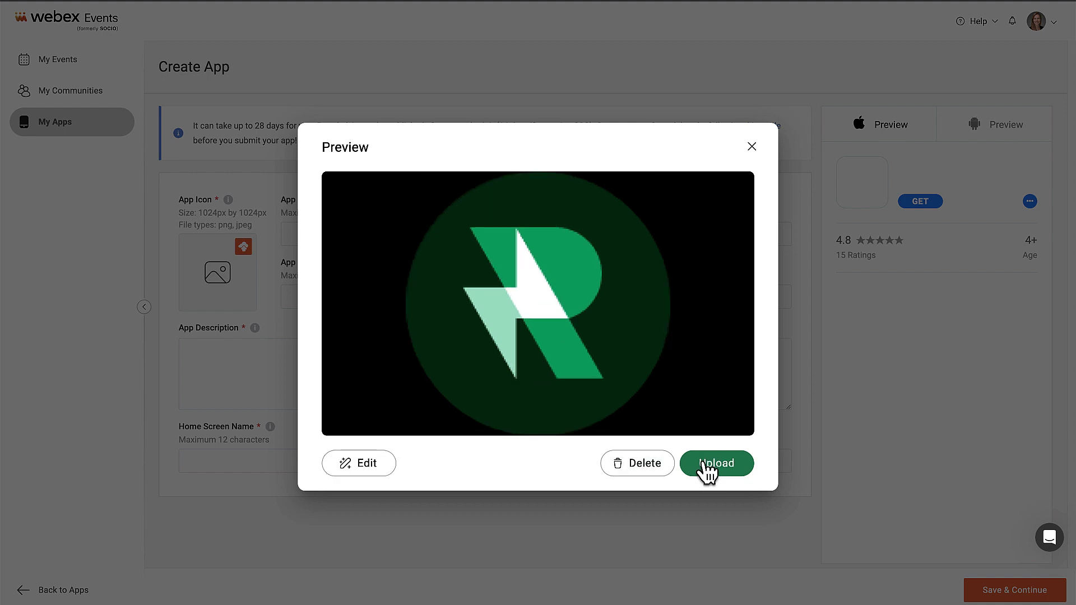
left_click(704, 464)
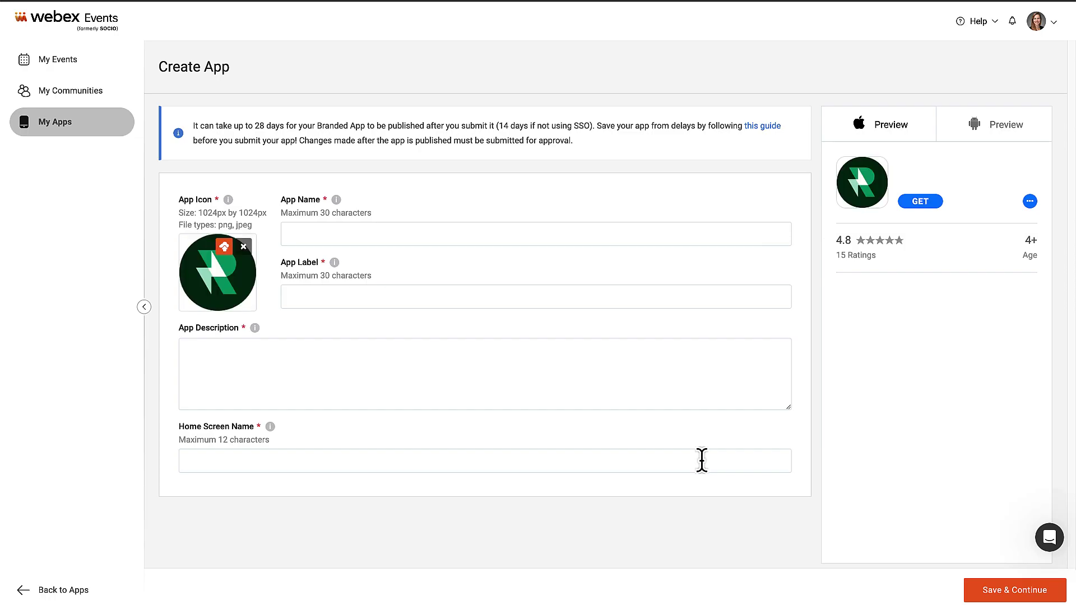
Name the app "Renergize Learning Summits", label it "Access Renergize events", and check the Android store preview.
left_click(418, 234)
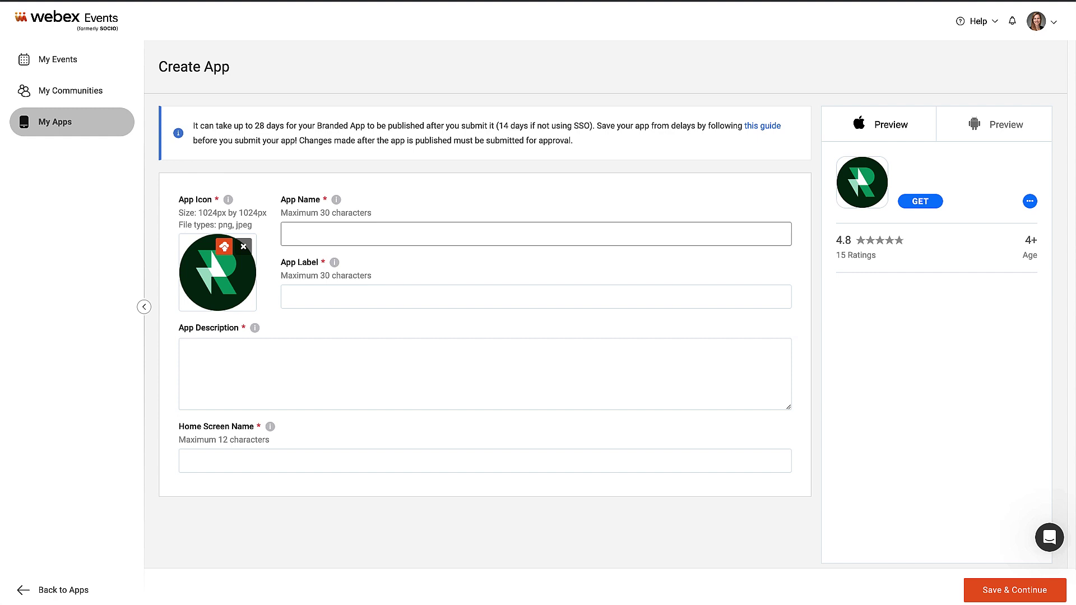
type("Renerg")
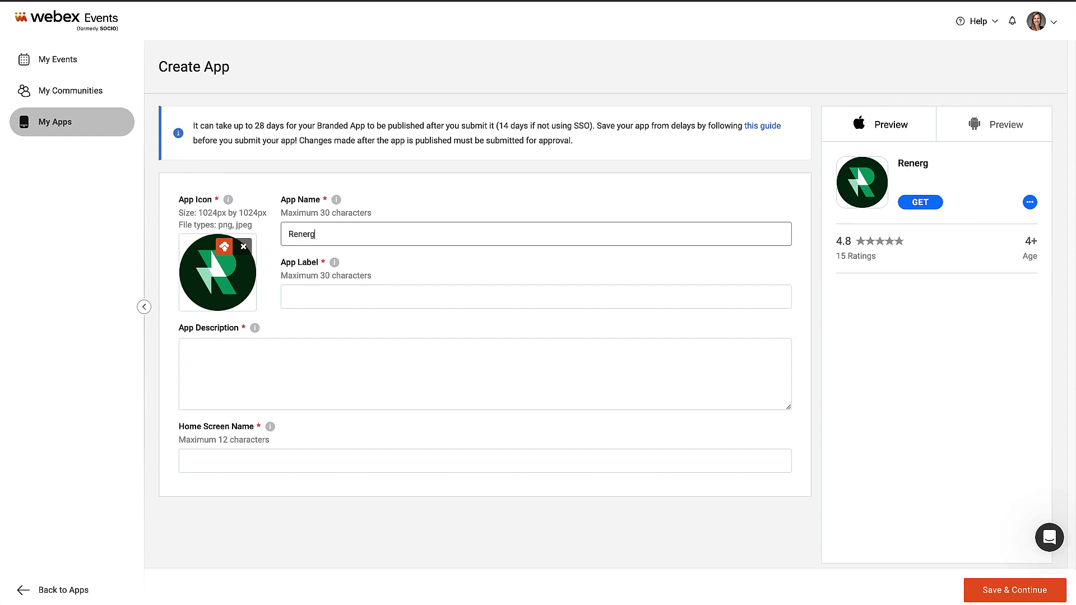
type("ize Learning Summits")
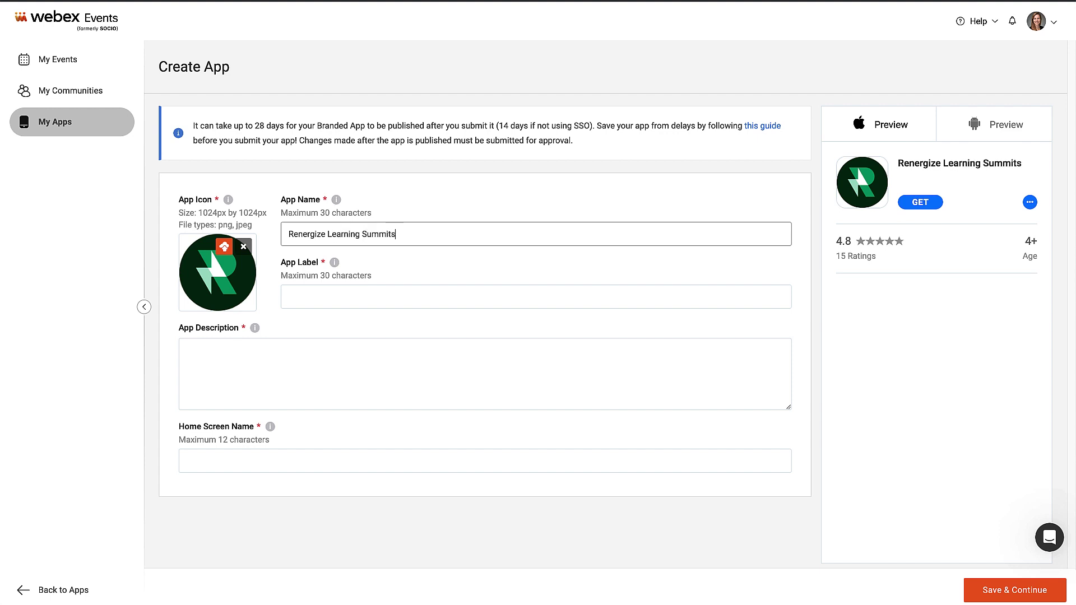
left_click(300, 298)
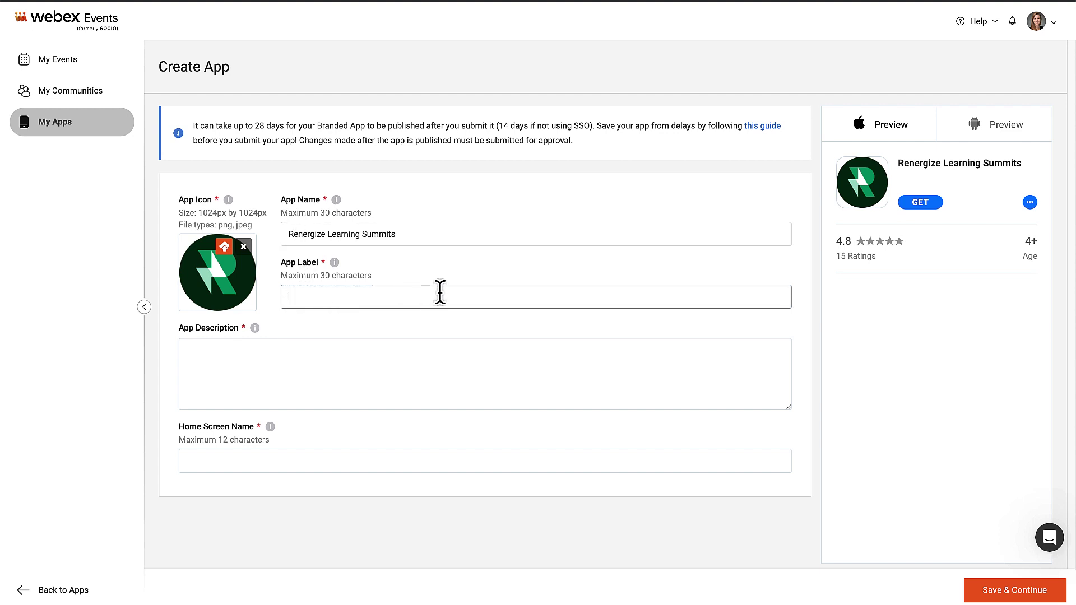
type("A")
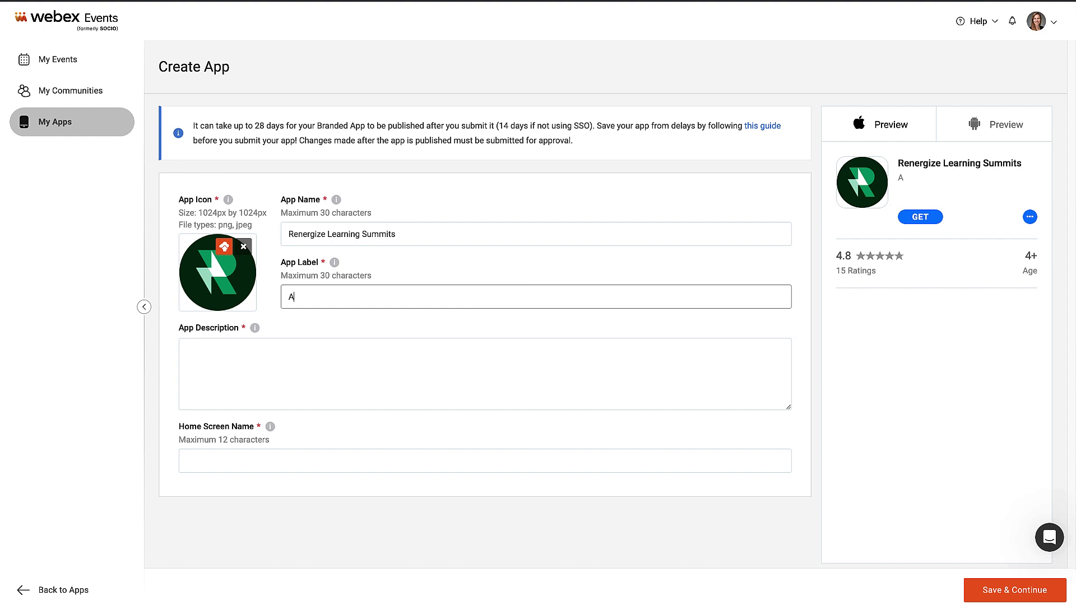
type("ccess Renergize ")
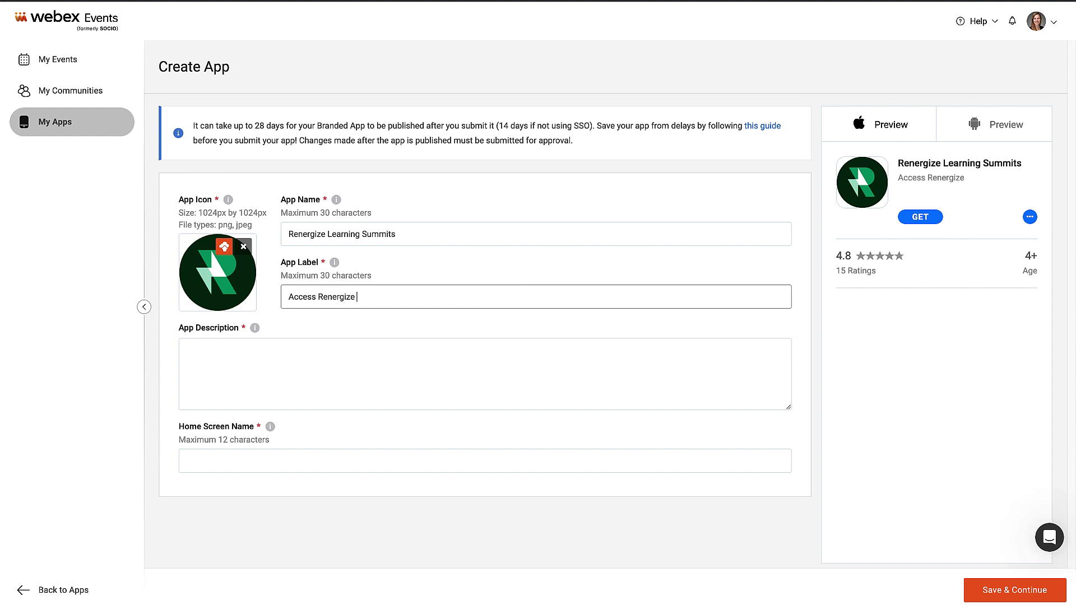
type("events")
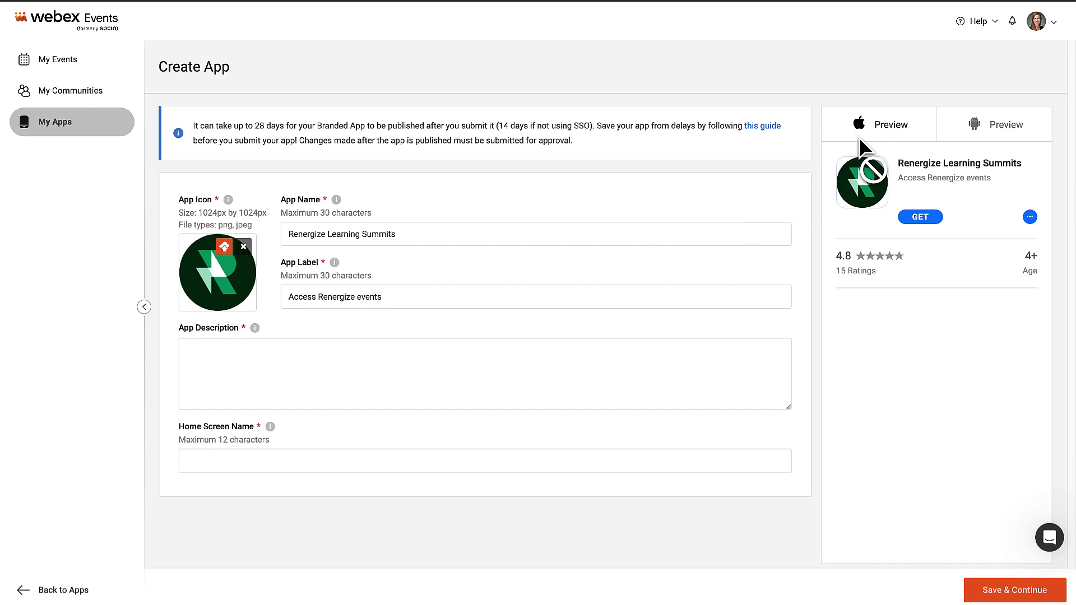
left_click(973, 143)
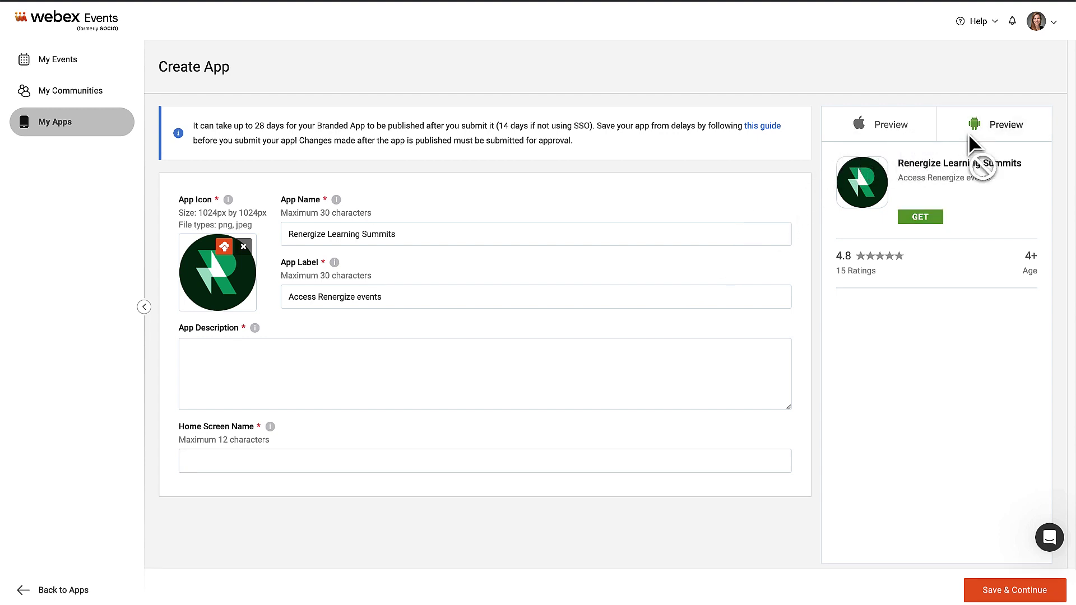
left_click(894, 126)
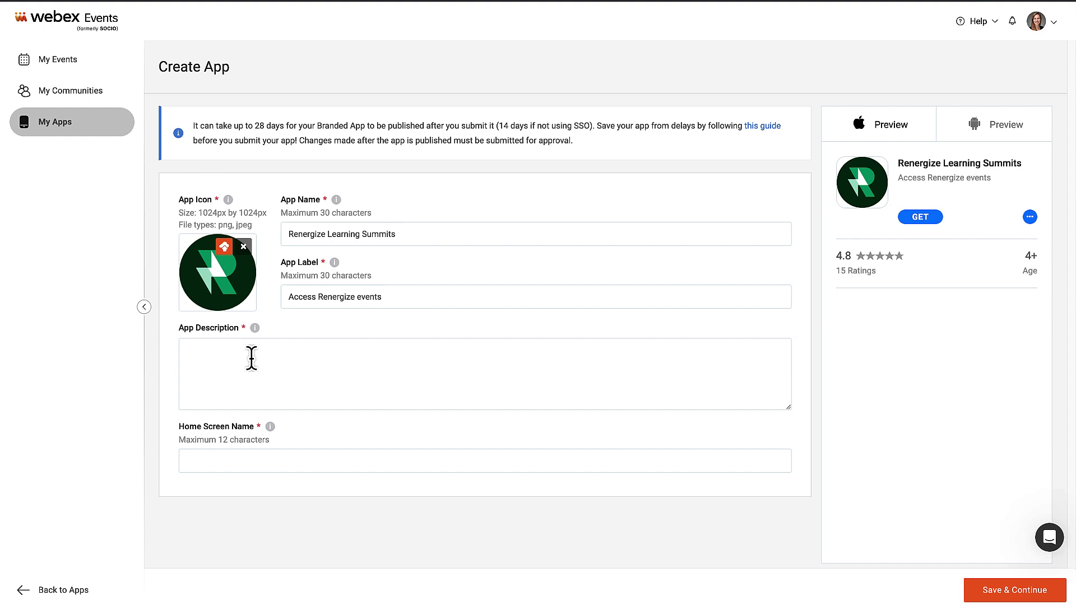
Fill in the three-paragraph app description, starting "Discover the many ways that technology in the classroom can breathe new life into your lessons".
left_click(223, 357)
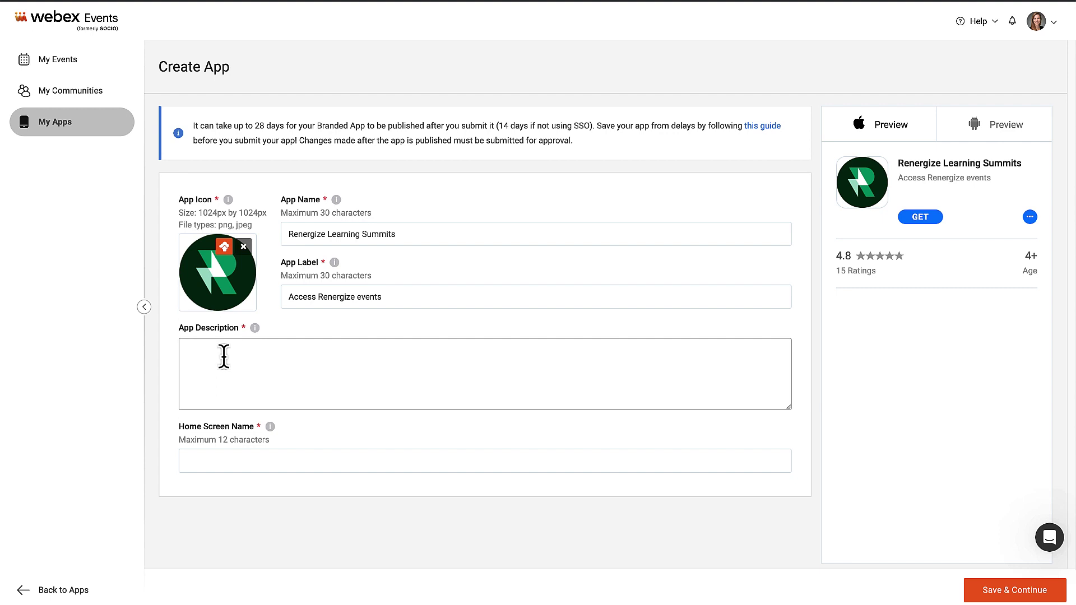
type("Discover the many ways that technology in the classroom can breathe new life into your lessons at the Renergize Learning Summits.  Whether you teach online, face-to-face, or both, you’ll obtain proven ways to enhance everyday teaching and learning as well as engage deeply with your students and elevate their academic achievement.  Over the course of two-and-a-half days, you’ll interact with faculty, instructional designers, faculty developers, and higher education professionals from around the globe who are committed to advancing pedagogical goals with the aid of technology.")
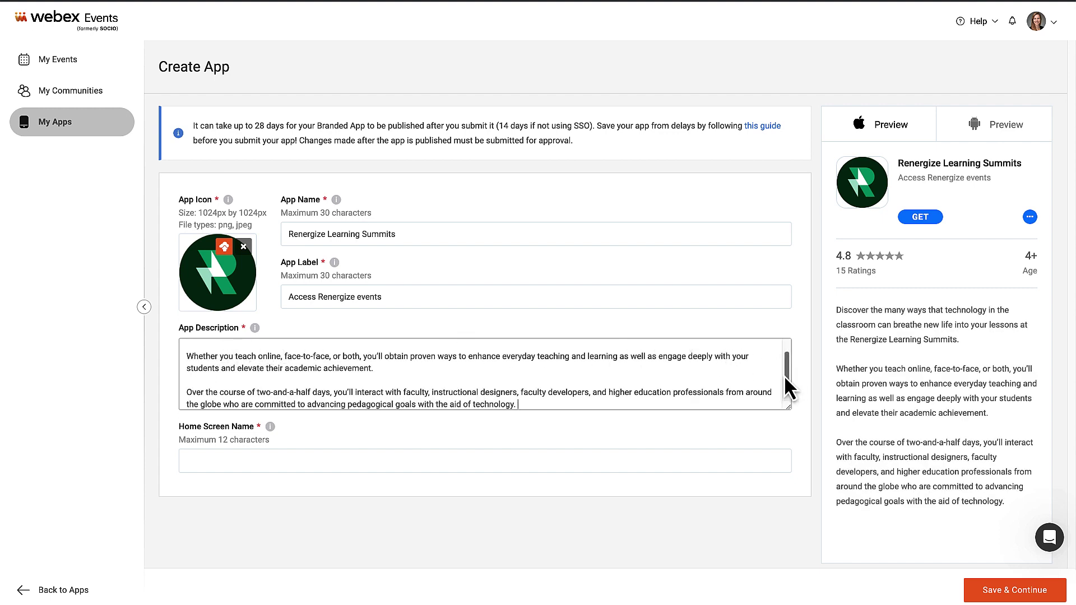
left_click_drag(788, 379, 789, 361)
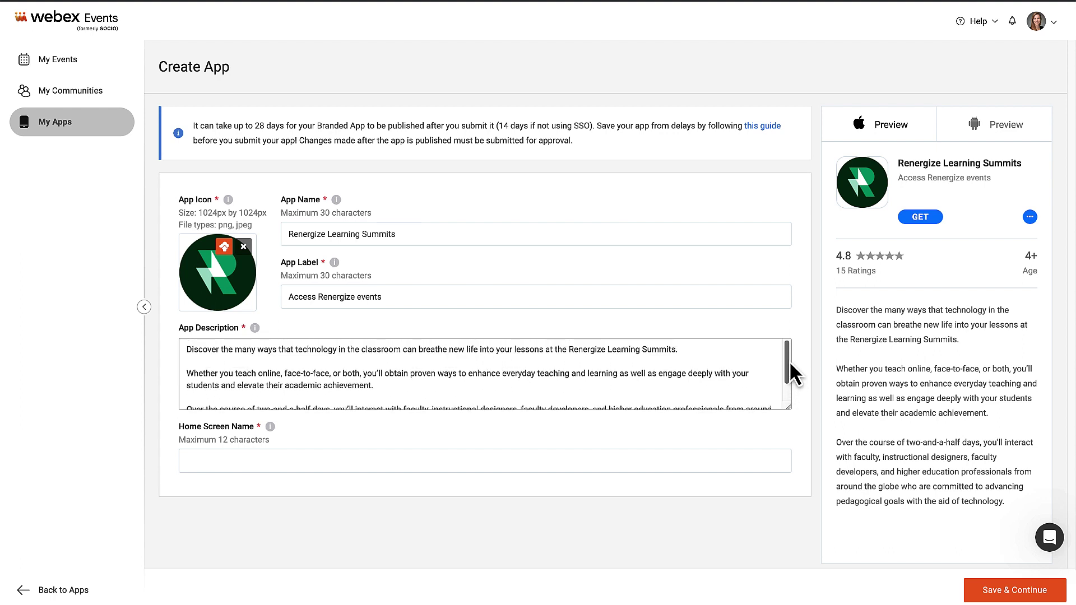
Set the home screen name to "Renergize" and save the app basics to continue to branding.
left_click(300, 458)
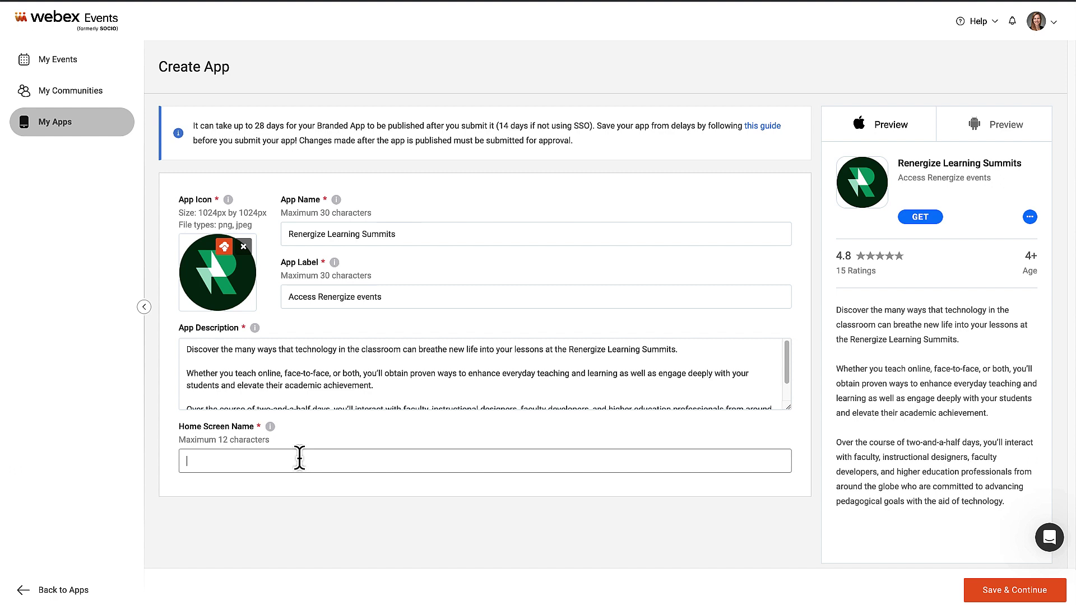
type("Renergize")
key("Tab")
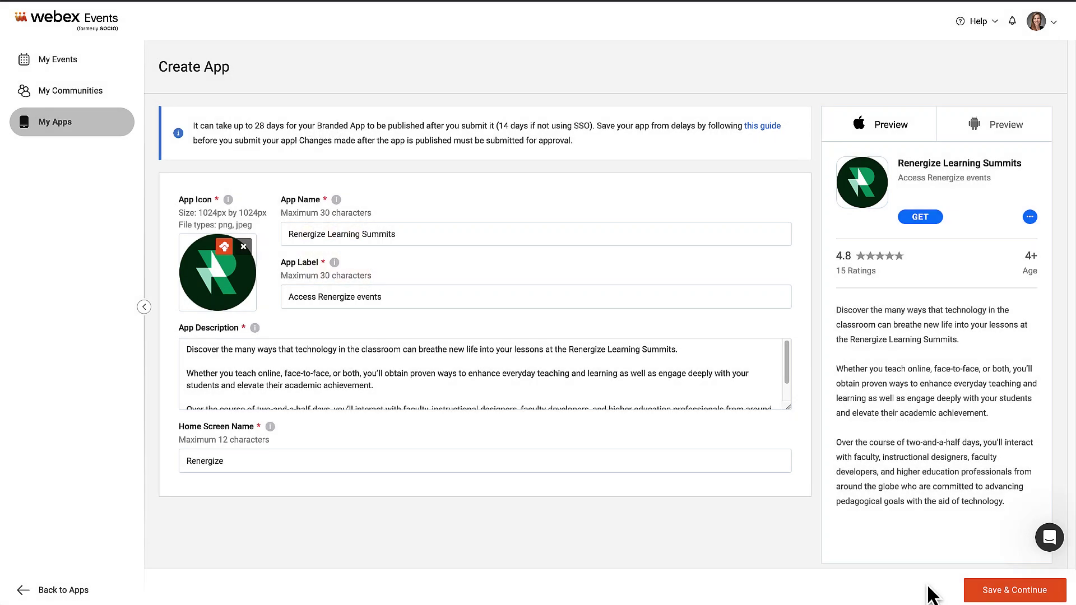
left_click(985, 597)
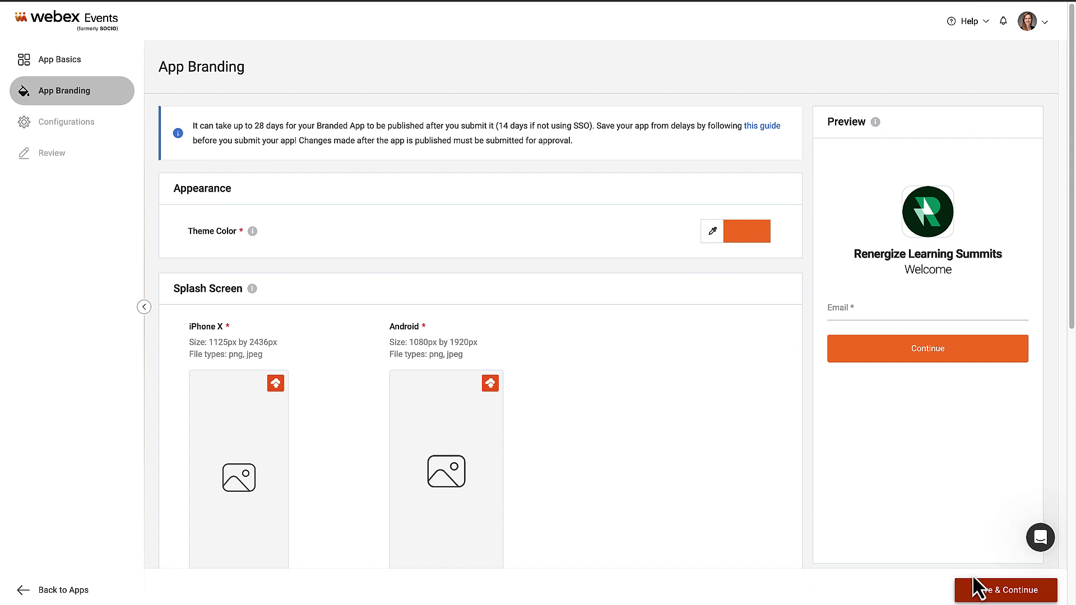
Change the app's theme color to the brand green.
left_click(761, 241)
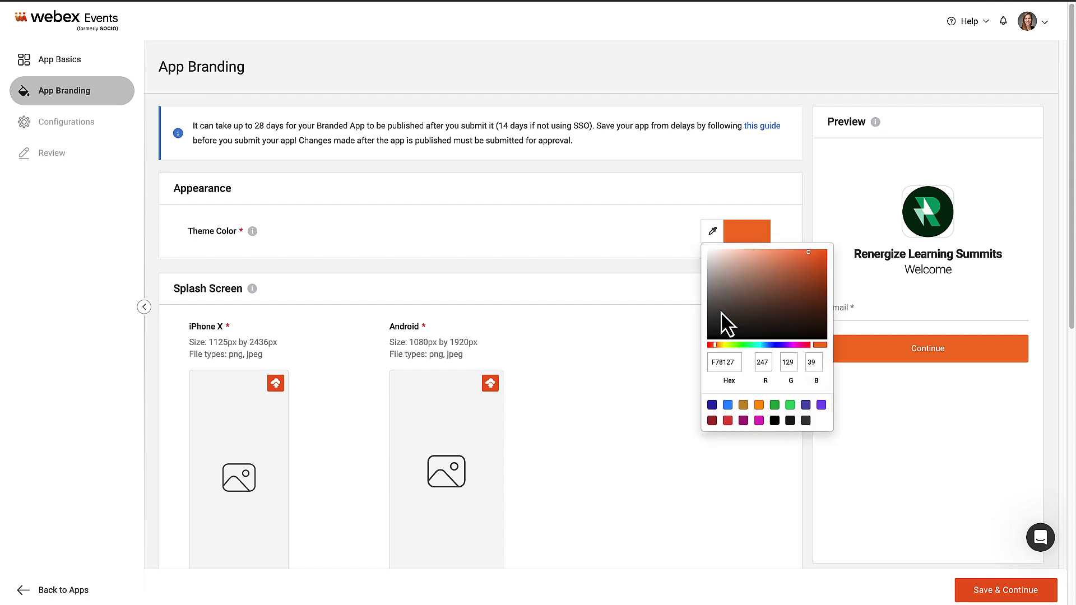
double_click(727, 362)
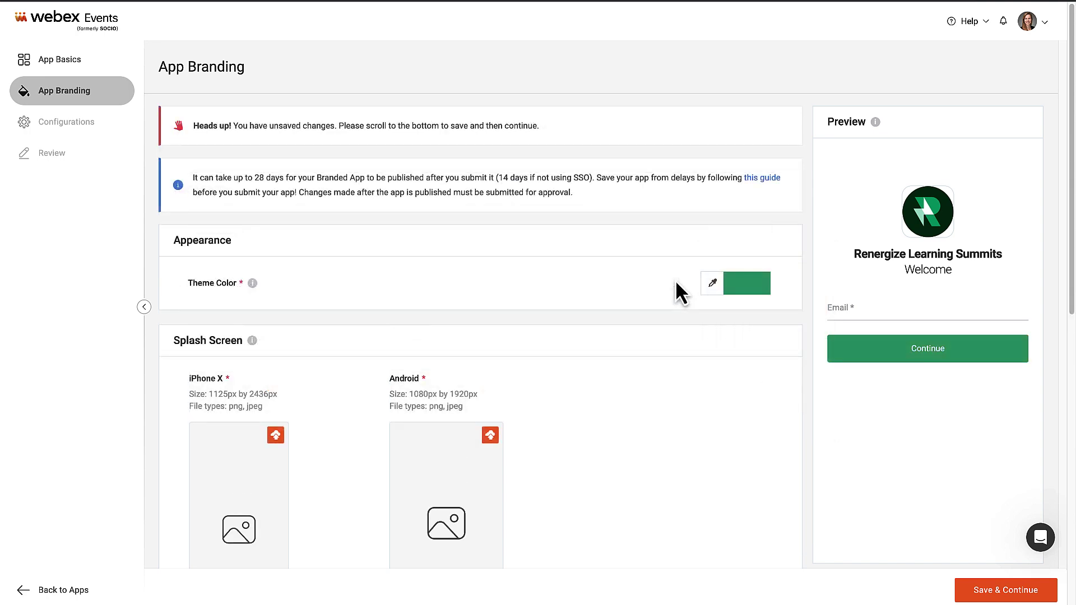
Upload the green light-beam image as the iPhone X splash screen, keeping the default crop.
scroll(676, 284, "down", 3)
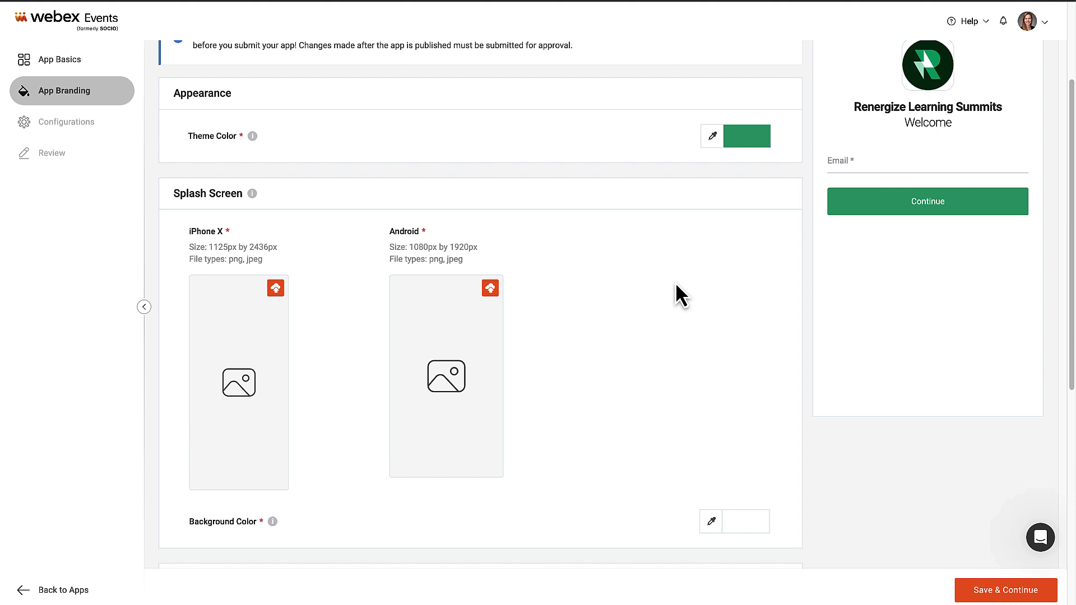
scroll(675, 287, "down", 1)
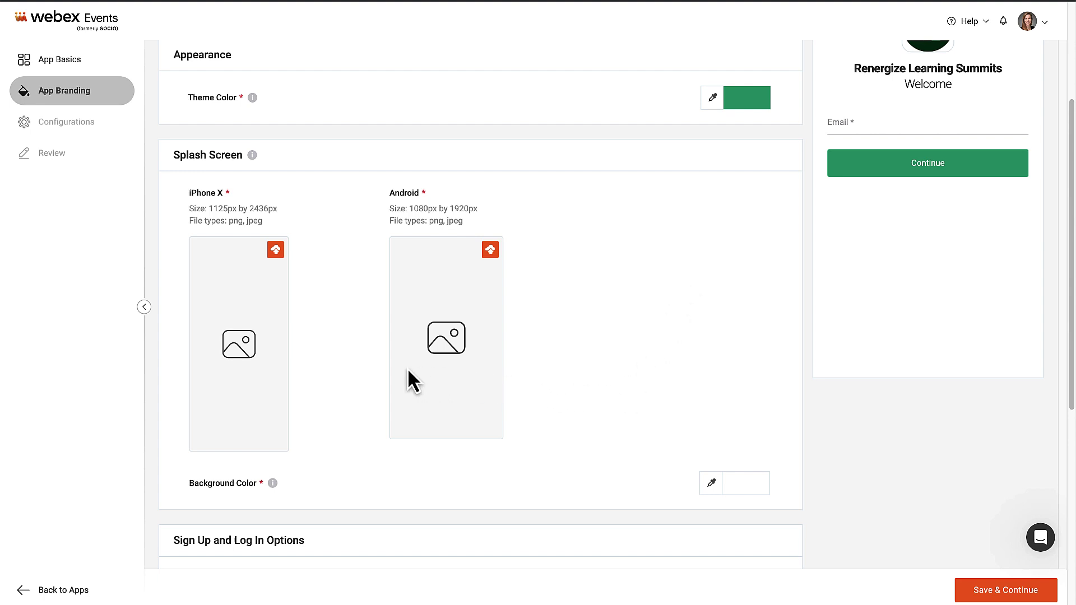
left_click(278, 255)
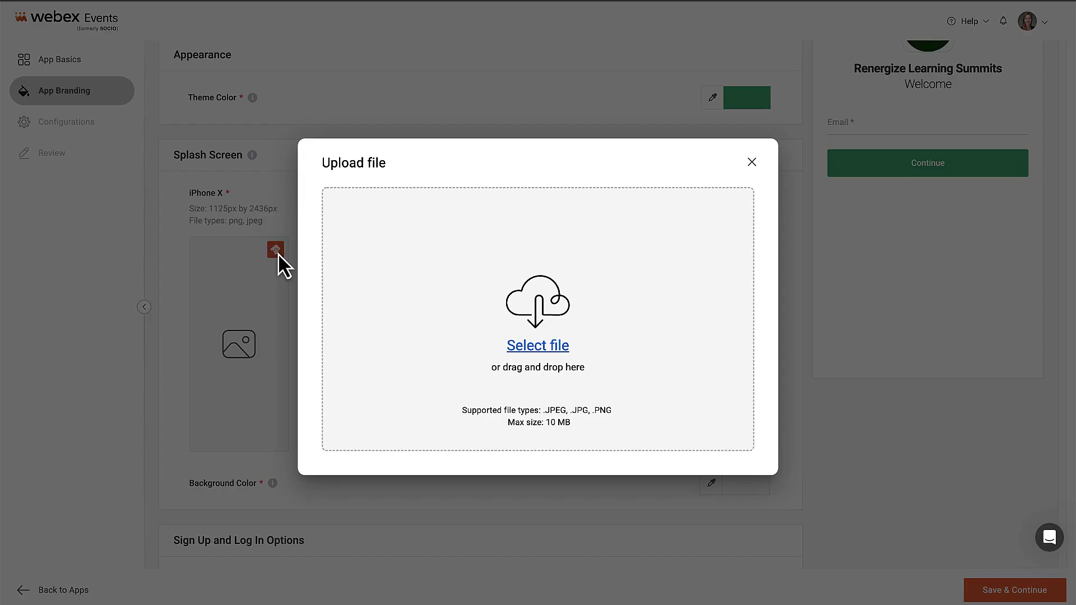
left_click_drag(1075, 274, 663, 294)
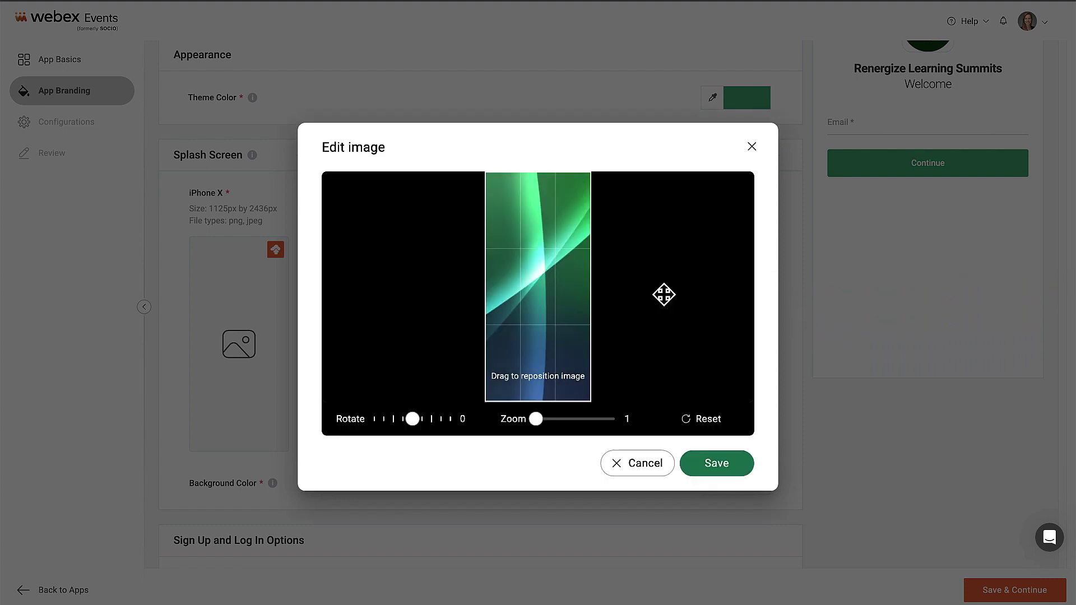
left_click(718, 468)
left_click(717, 469)
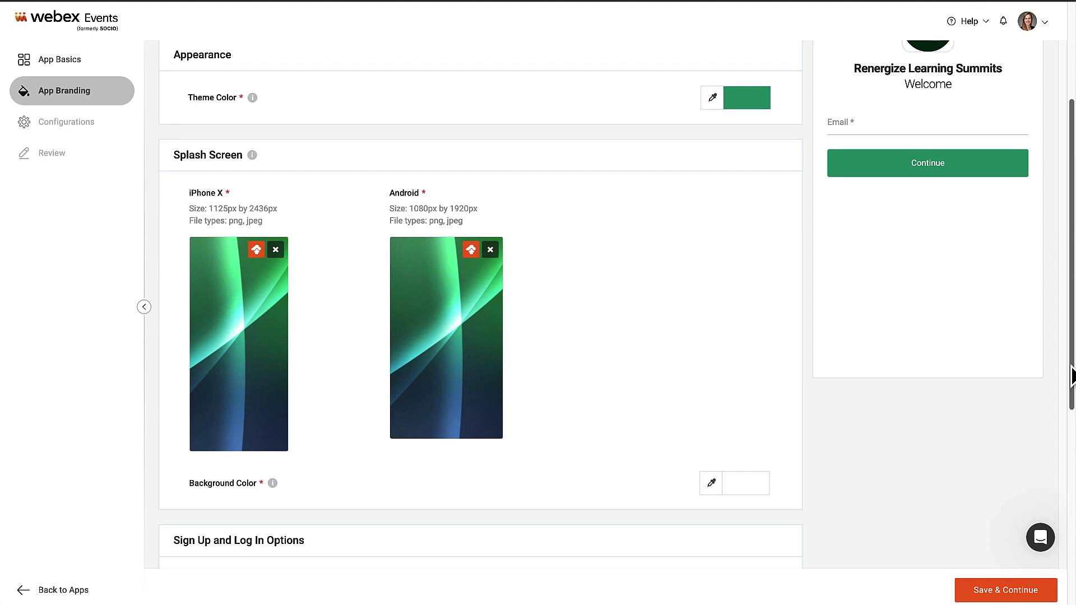
Set the splash screen's background color to the same green as the theme color.
left_click_drag(1072, 376, 1072, 531)
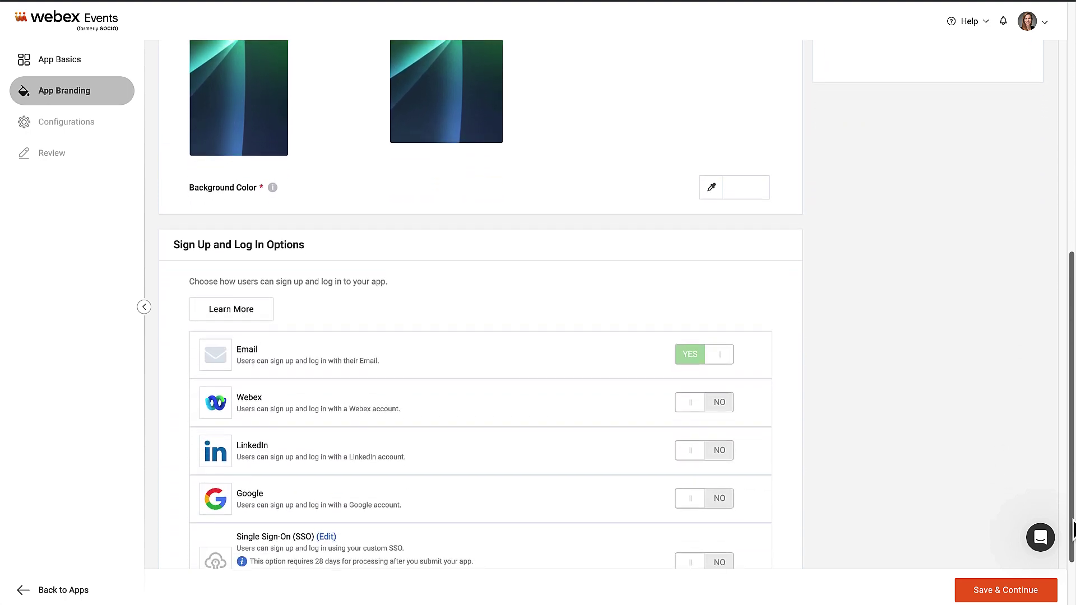
left_click(748, 185)
left_click(719, 307)
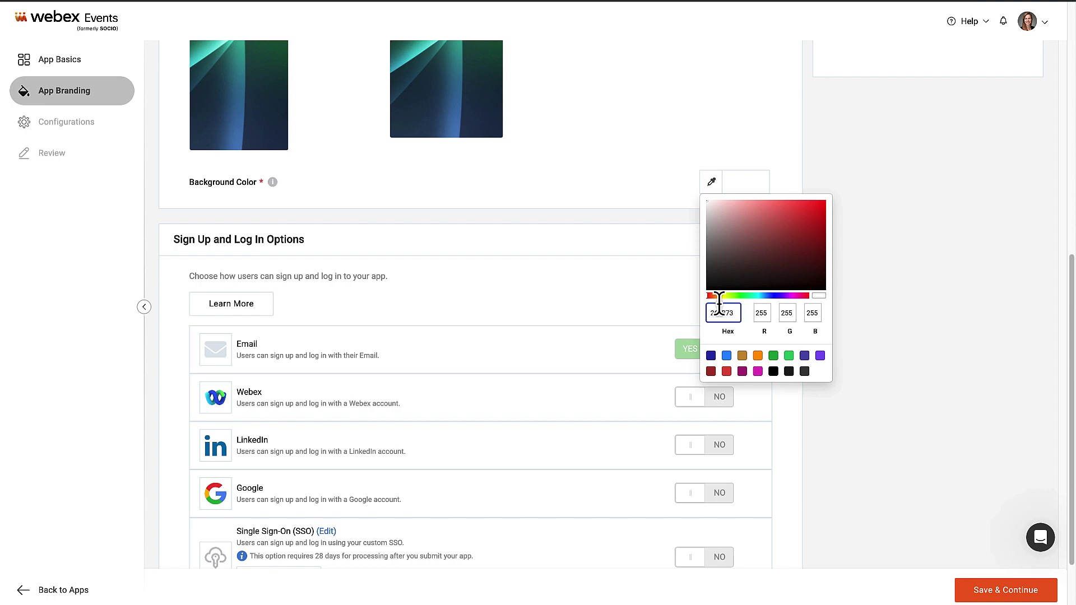
left_click(670, 189)
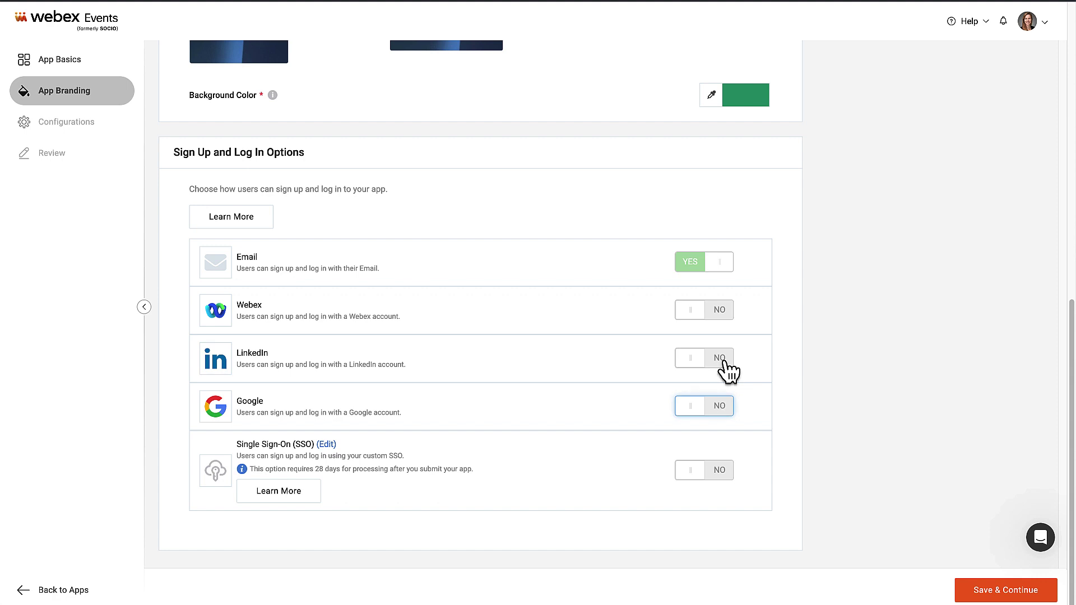
Enable LinkedIn and Google as sign-up and log-in options for the app.
left_click(723, 359)
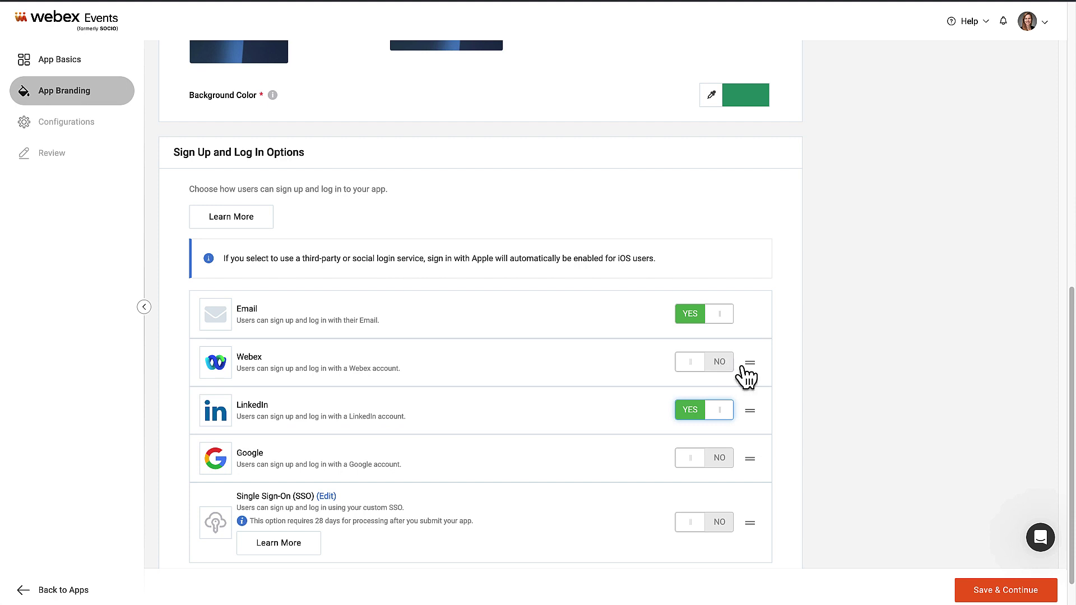
scroll(788, 373, "down", 1)
scroll(789, 376, "down", 1)
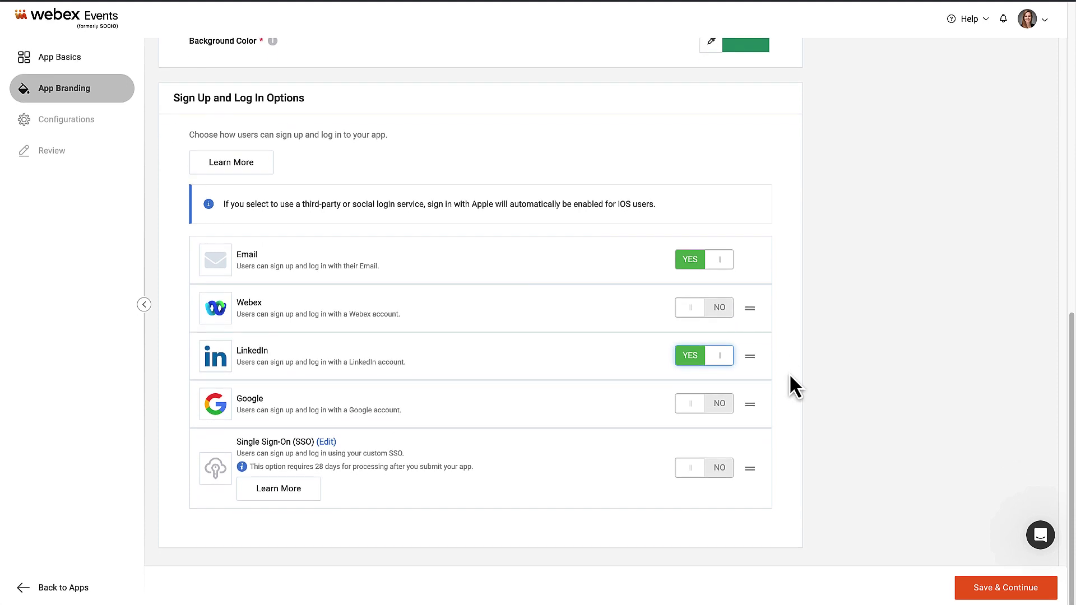
left_click(722, 414)
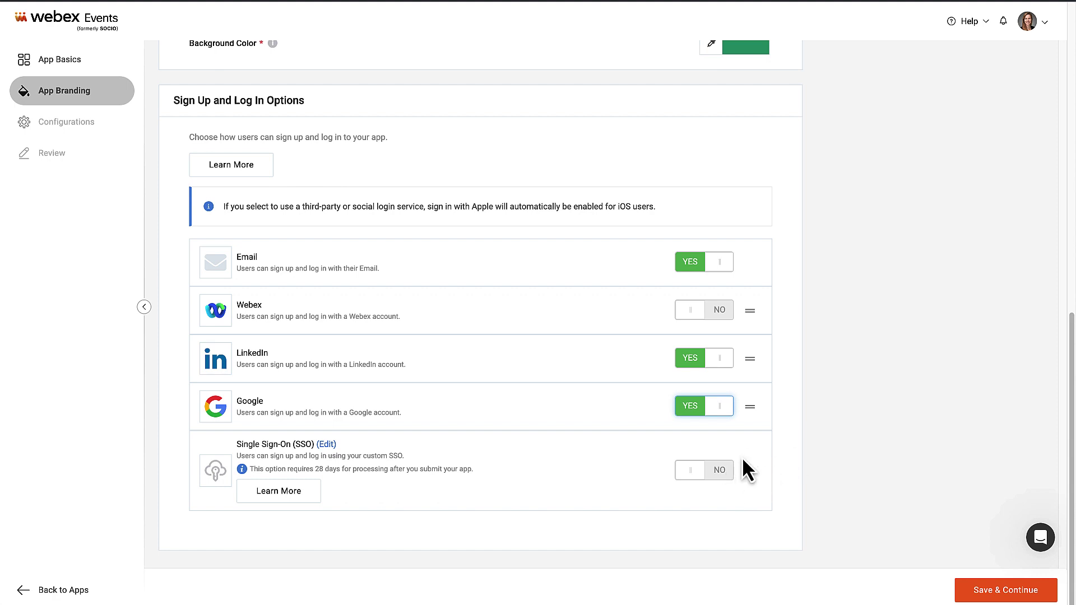
Move Google above LinkedIn in the sign-up and log-in options, and check the help chat.
left_click_drag(750, 408, 757, 375)
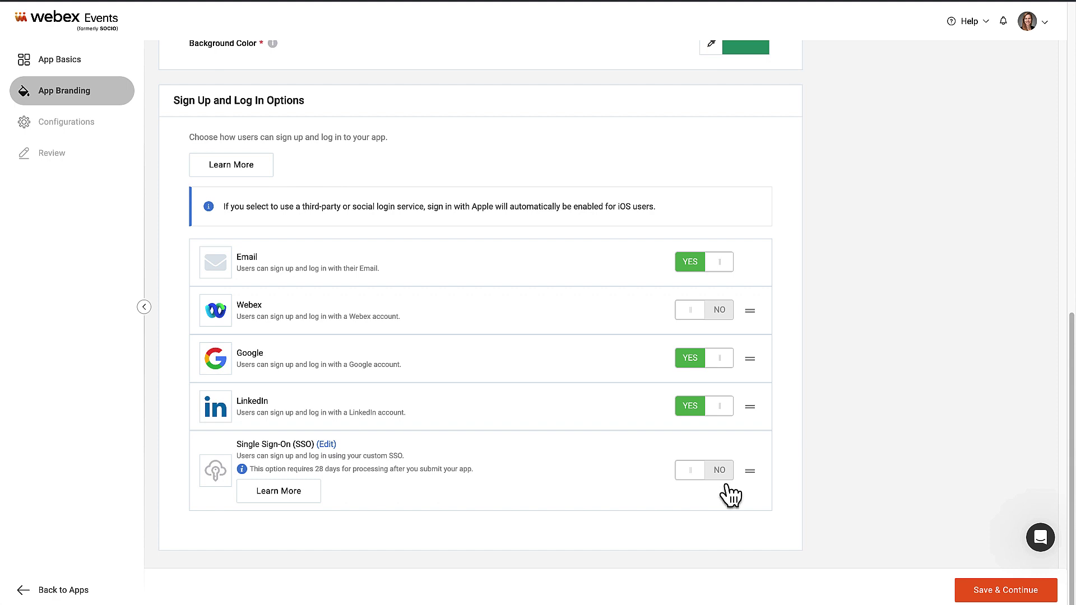
left_click(1040, 539)
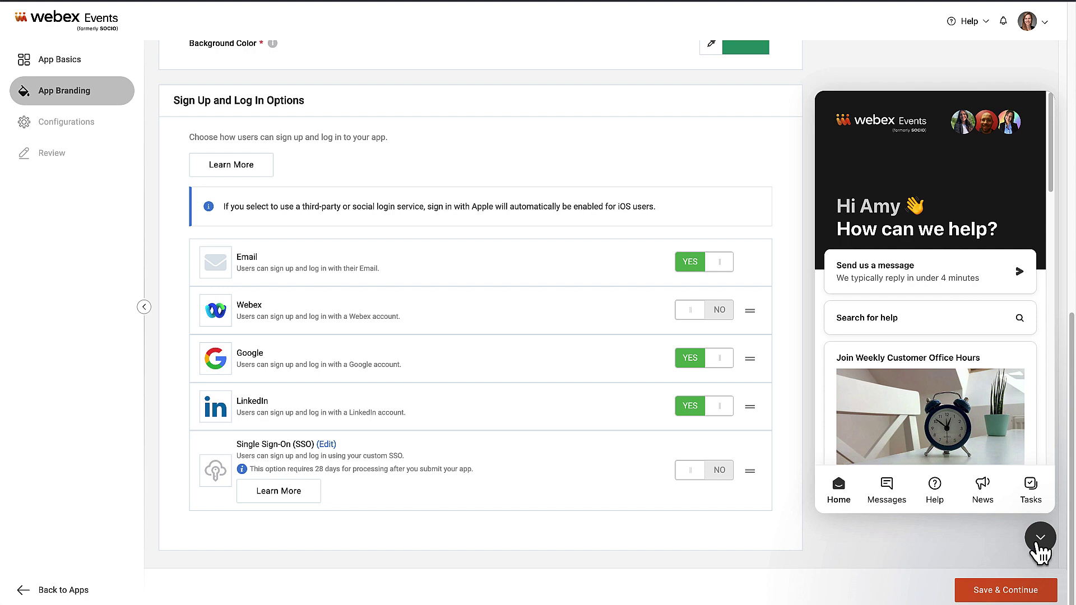
left_click(1038, 542)
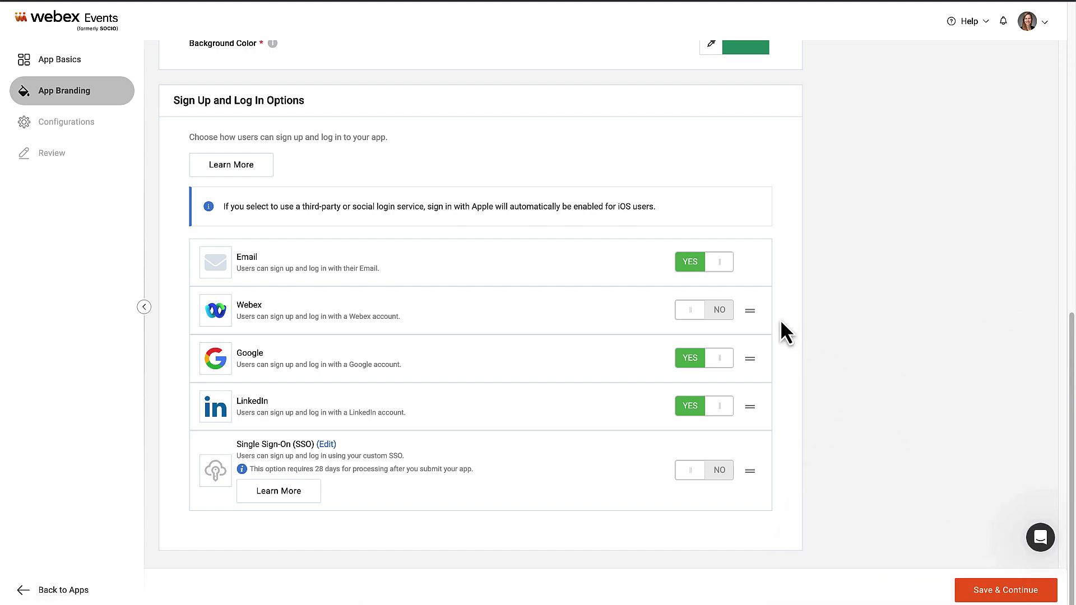
Enable Webex as a sign-up and log-in option and save the app branding.
left_click(723, 310)
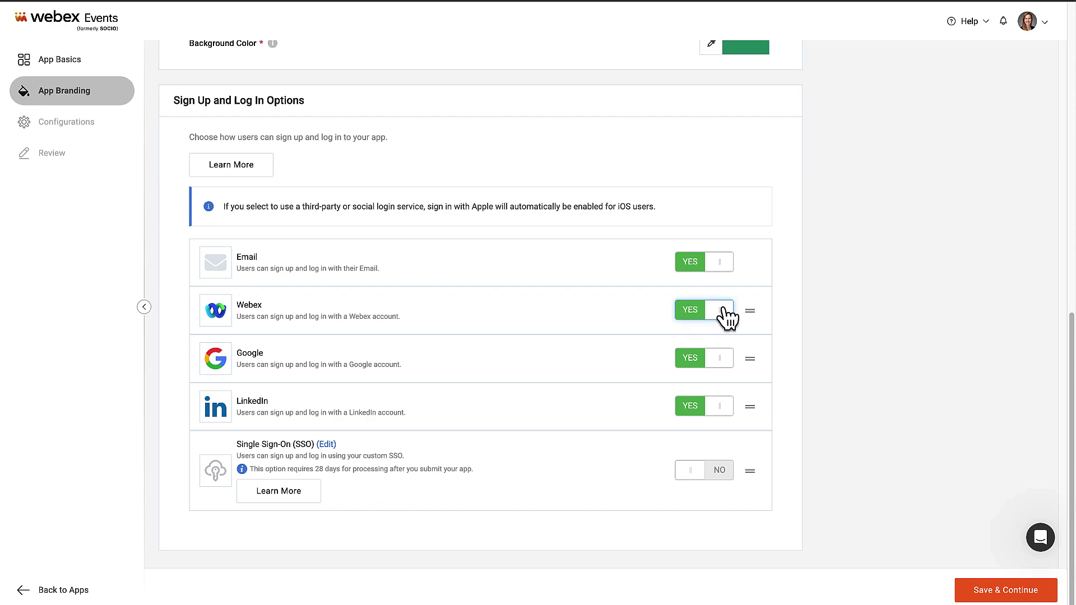
left_click(978, 594)
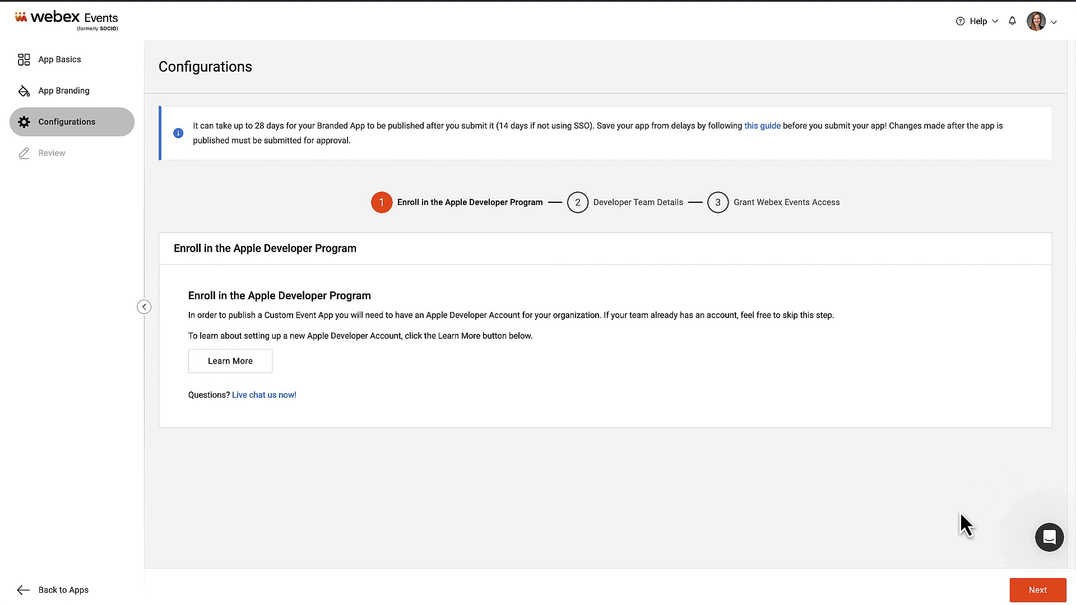
Complete the configurations with team name Renergize Development Team, the Apple team ID, and the technical contact's name and e-mail.
left_click(1034, 598)
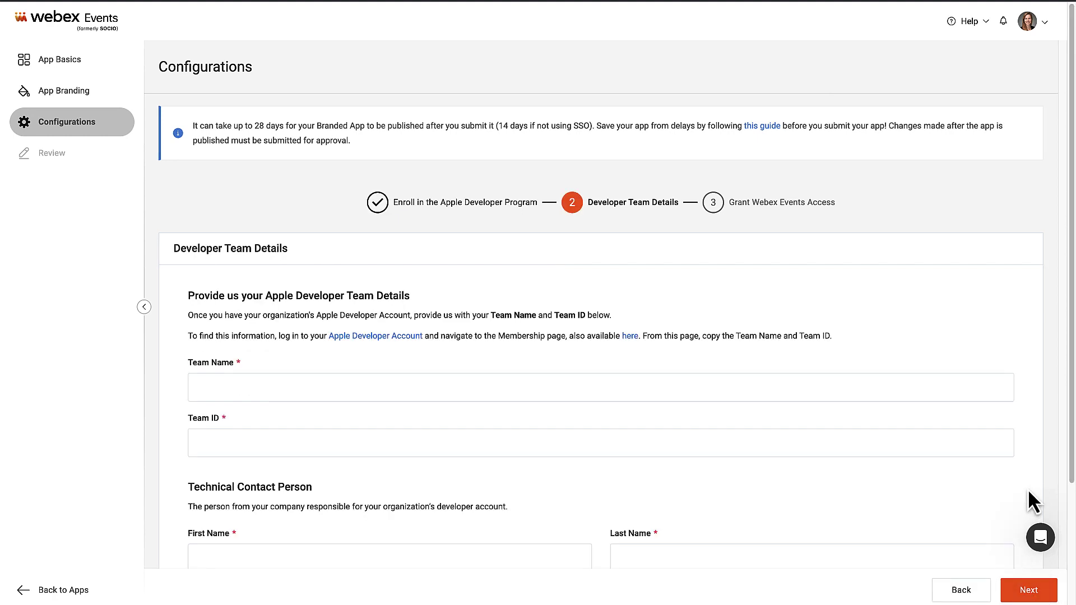
left_click_drag(1068, 475, 1072, 538)
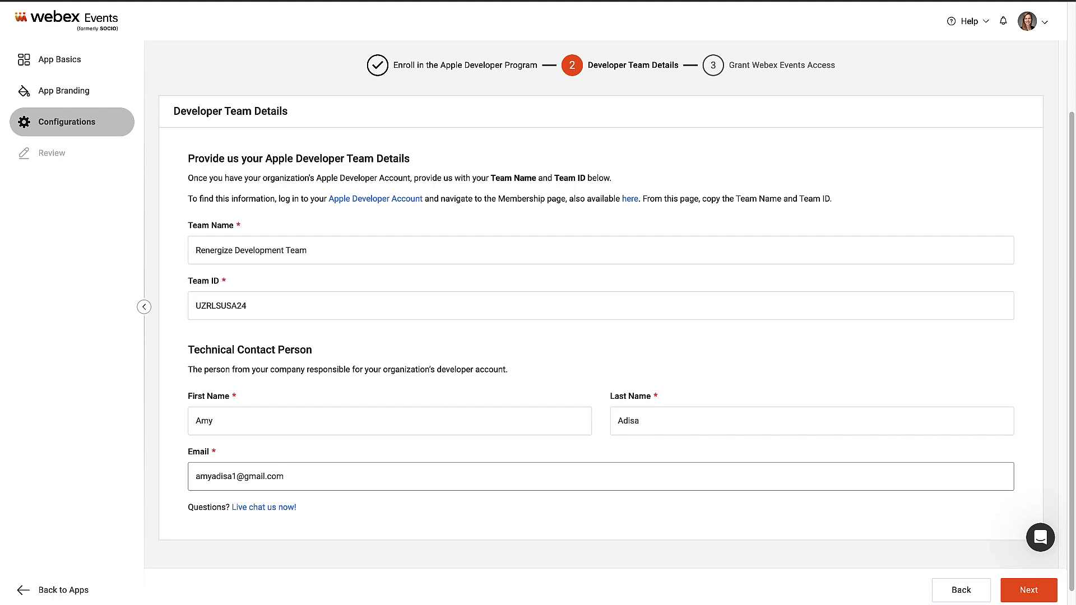
left_click(1030, 590)
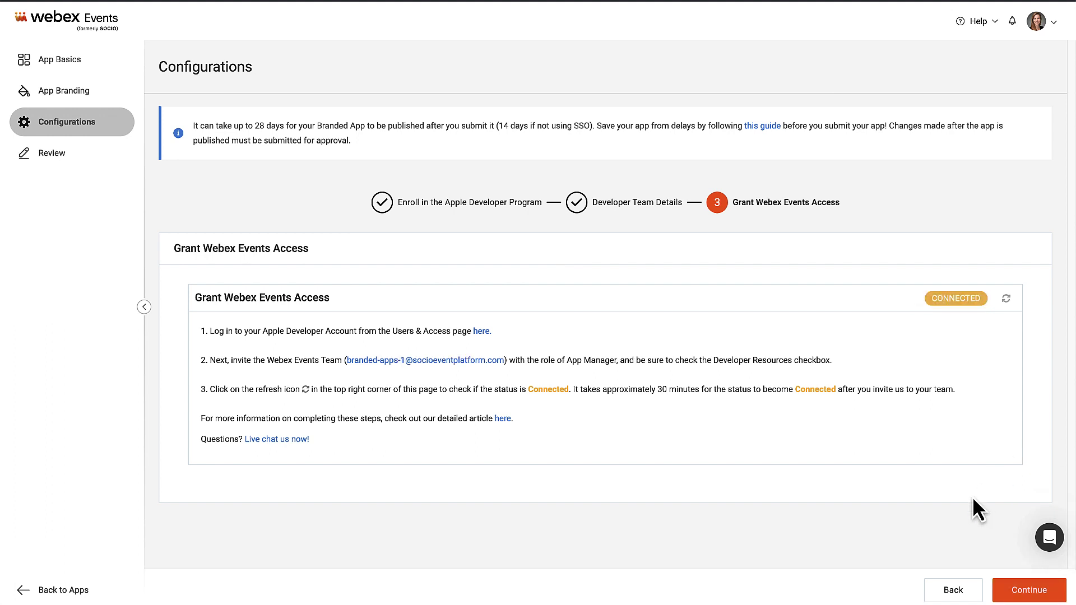
left_click(1020, 594)
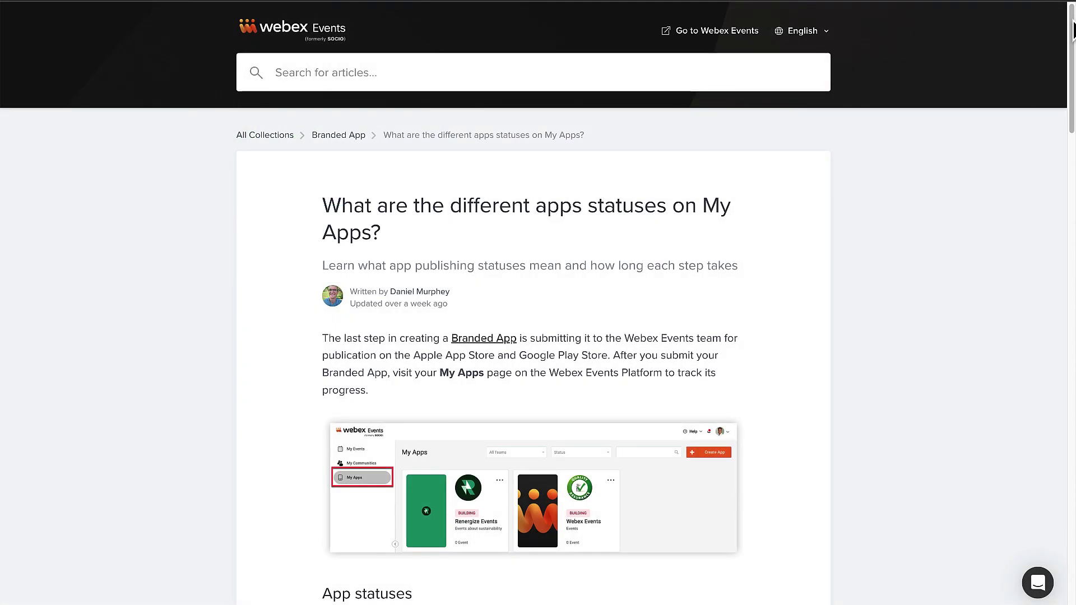
Read the help article on app statuses and open the Renergize app's options in My Apps.
left_click_drag(1073, 31, 1073, 140)
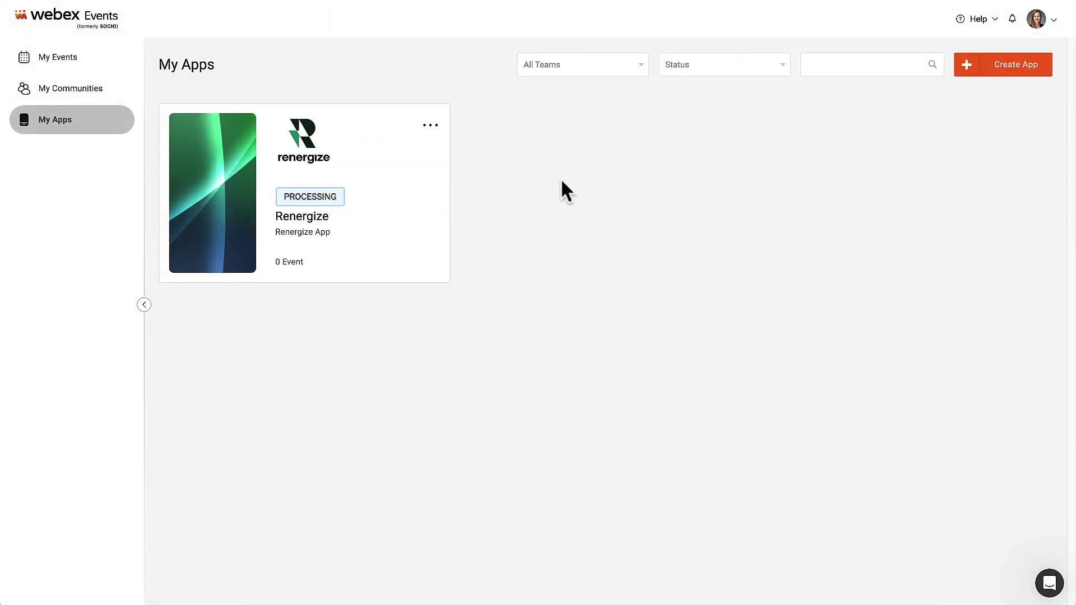
left_click(435, 123)
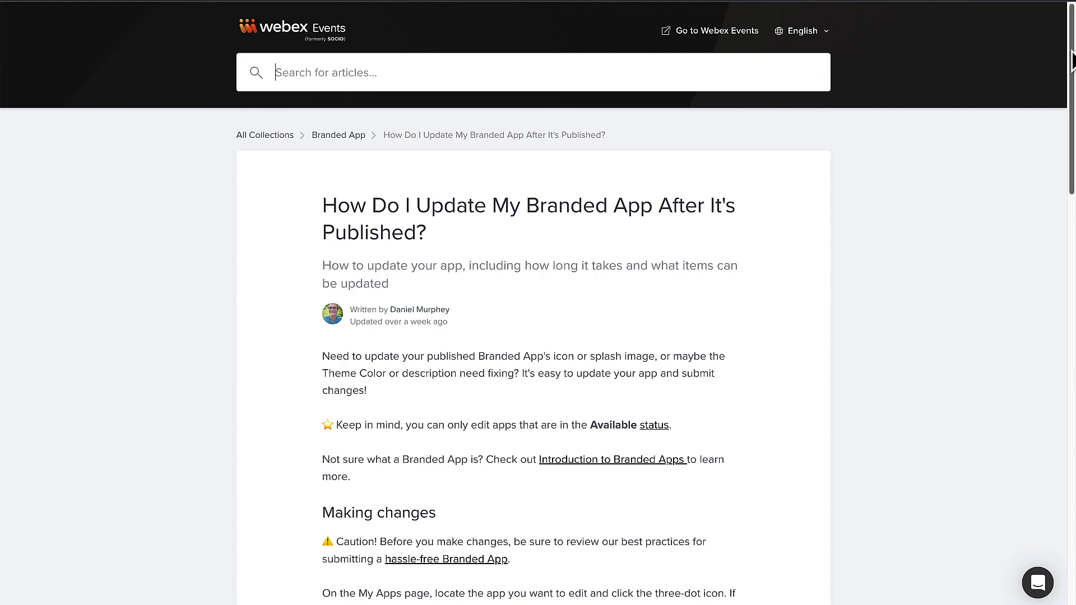
Read the help article on updating a published branded app, including the instructions for making changes.
scroll(1072, 42, "down", 3)
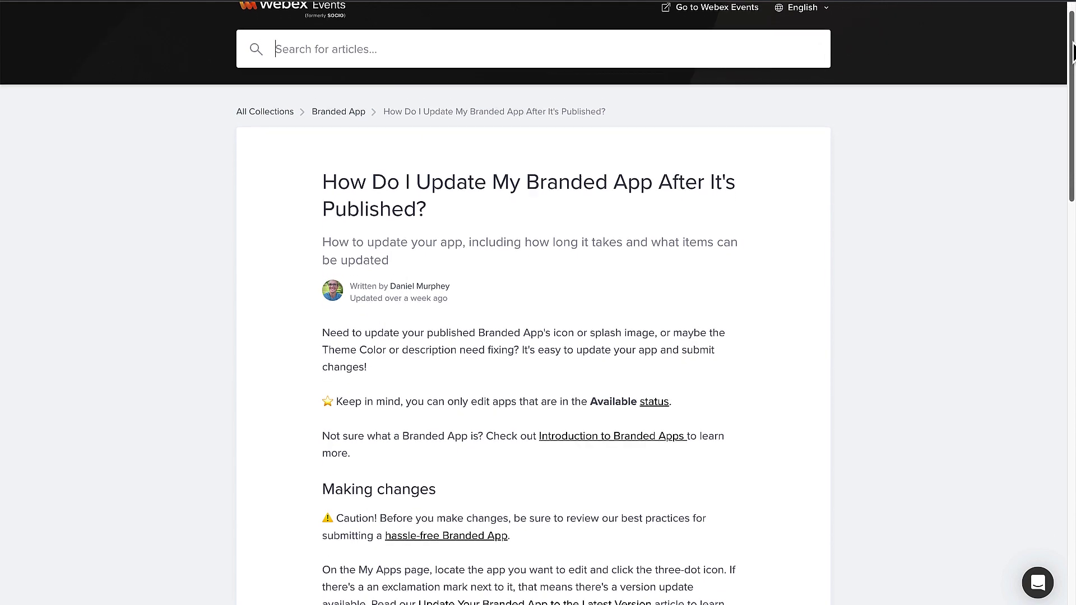
scroll(534, 307, "down", 3)
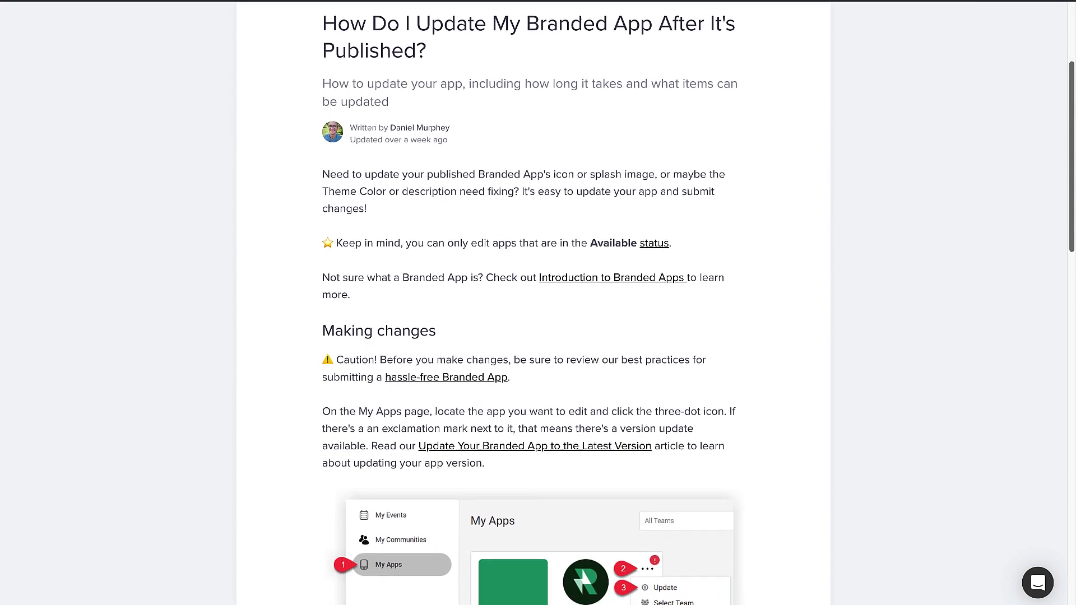
scroll(533, 307, "down", 3)
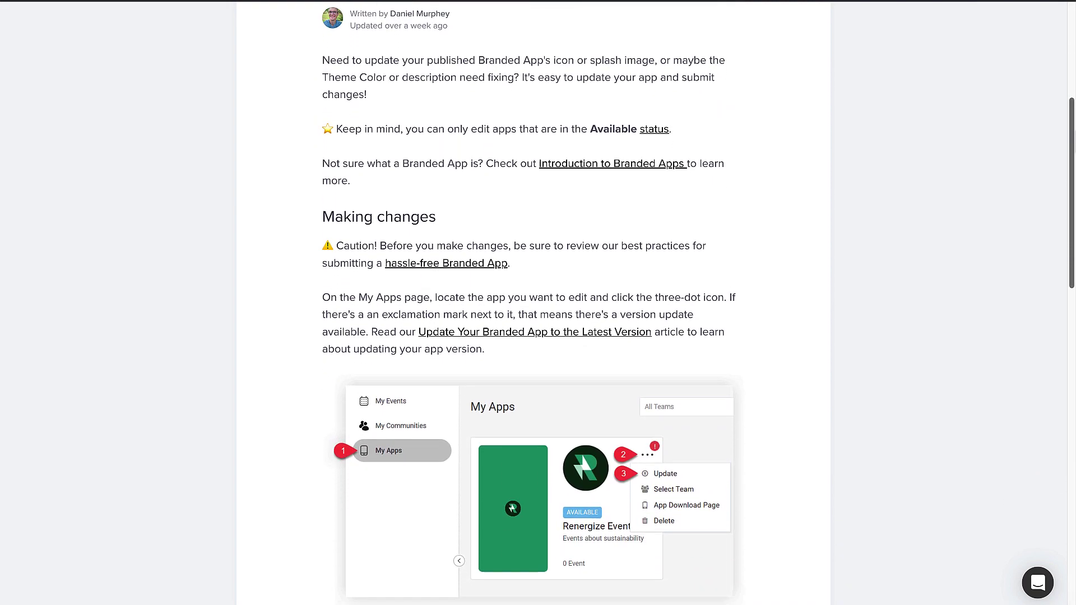
scroll(533, 307, "down", 3)
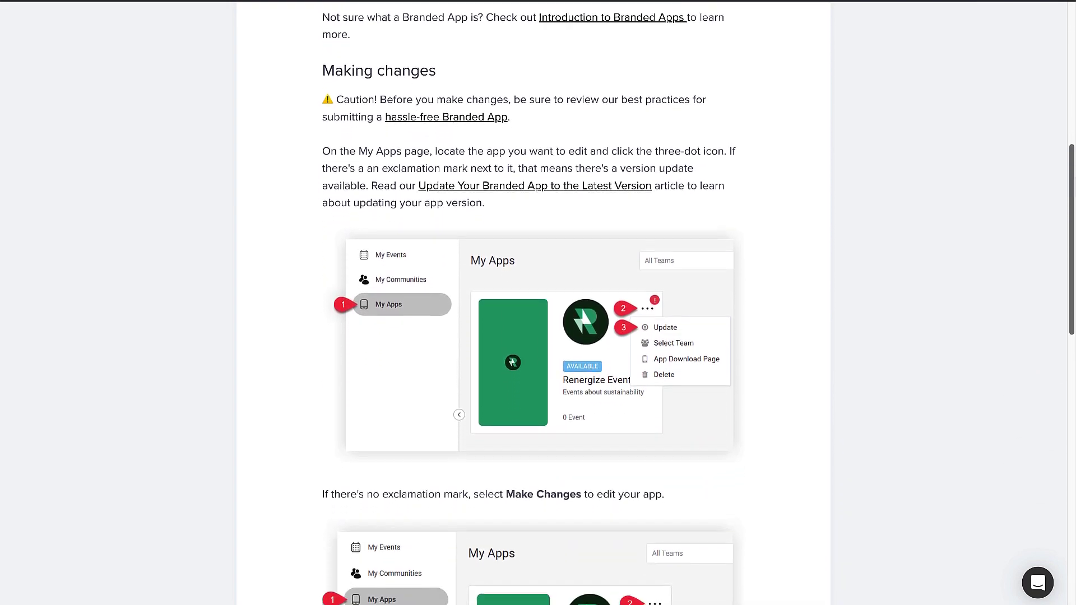
scroll(533, 307, "down", 3)
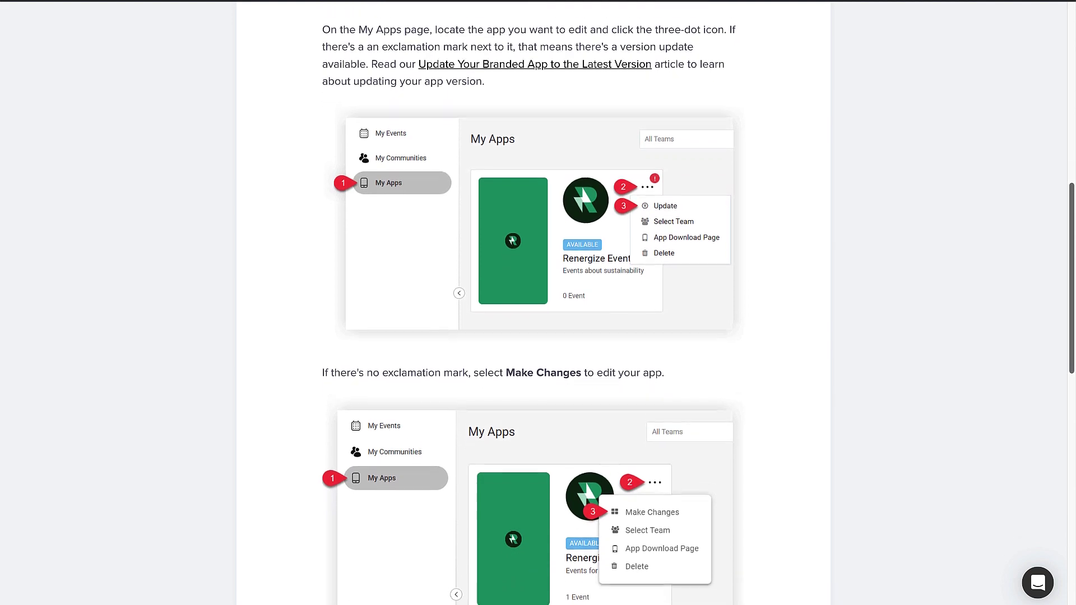